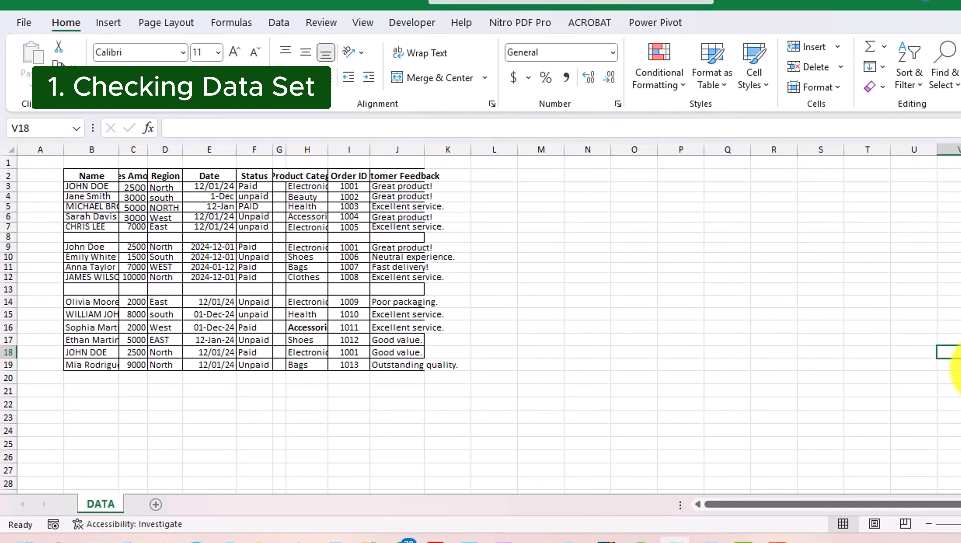
Step: Select the sales table B2:J19 and AutoFit its row heights and column widths
mouse_move(91, 176)
mouse_down()
mouse_move(304, 187)
mouse_move(394, 225)
mouse_move(410, 322)
mouse_move(406, 365)
mouse_up()
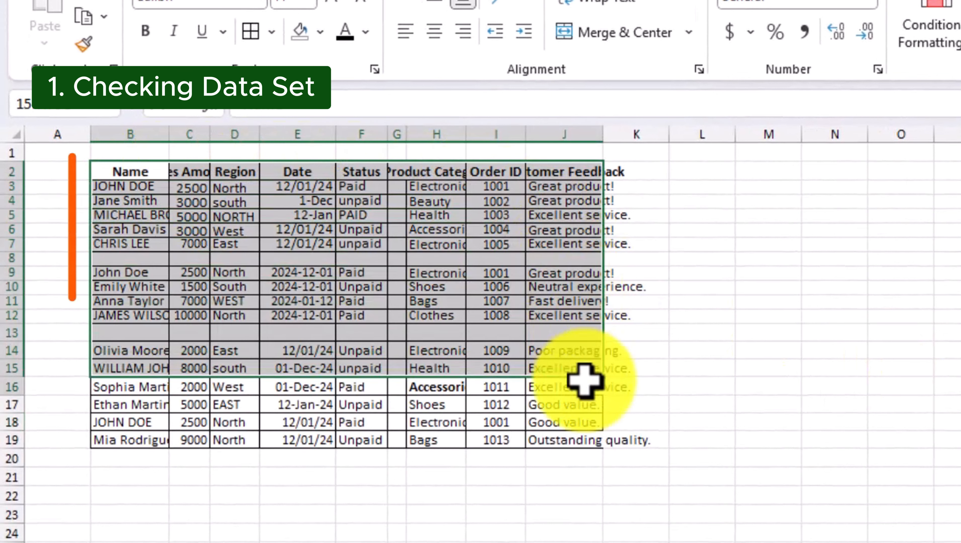
drag(577, 443, 577, 443)
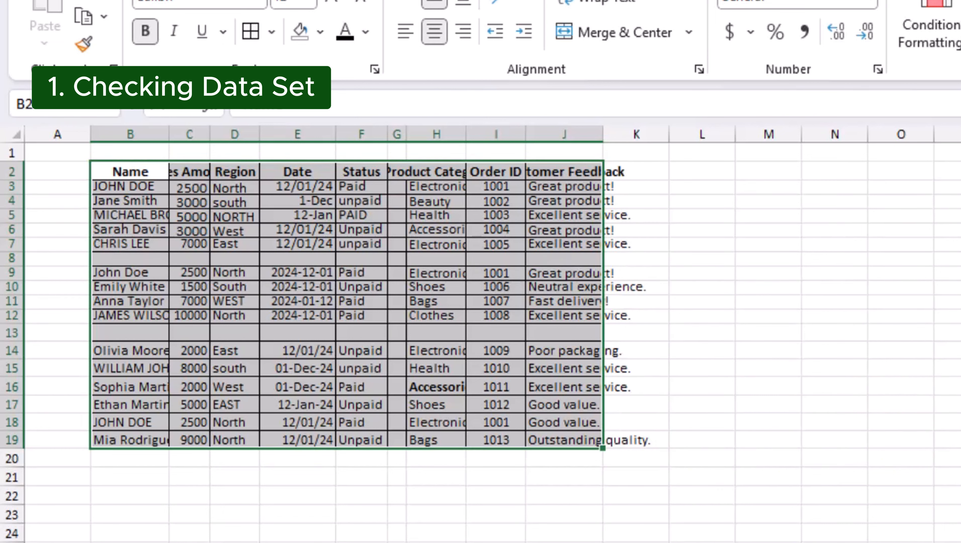
click(958, 405)
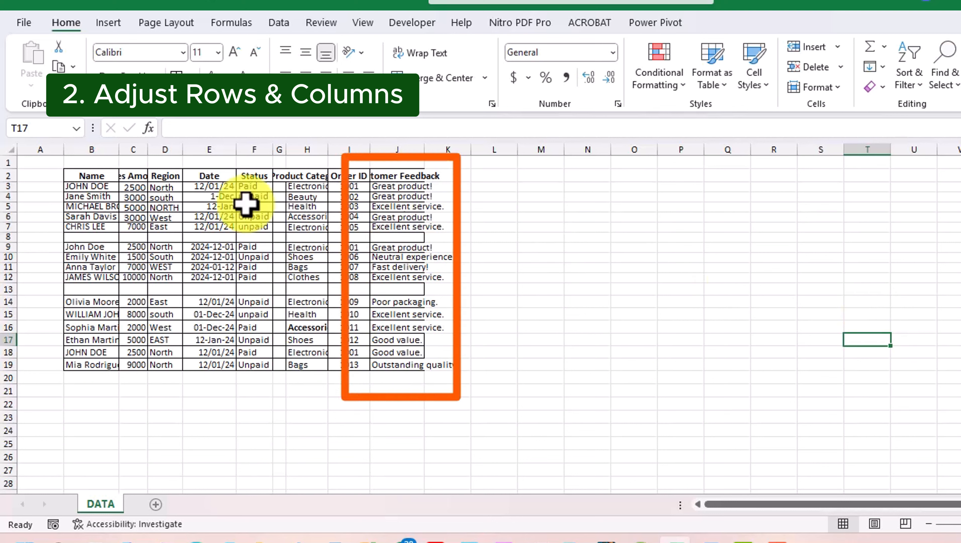
drag(91, 176, 406, 368)
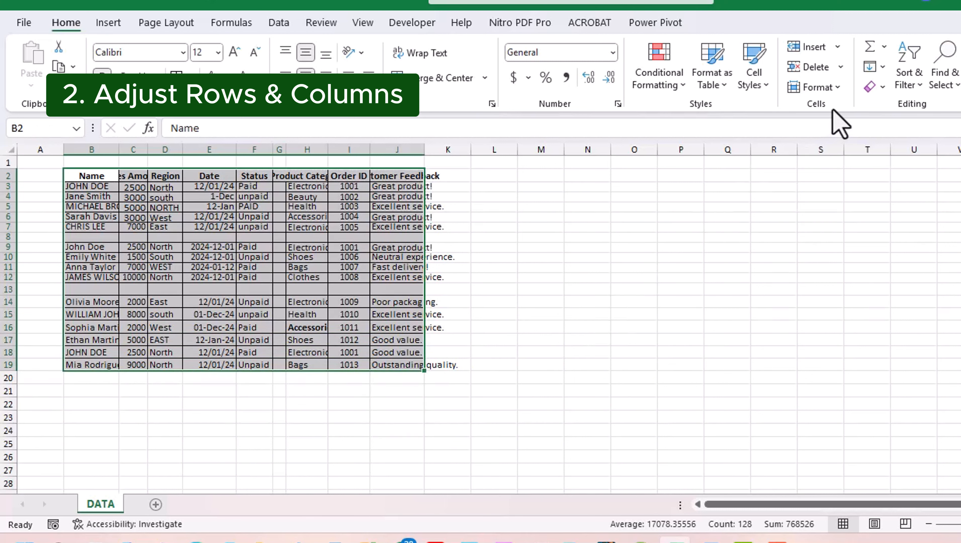
click(836, 88)
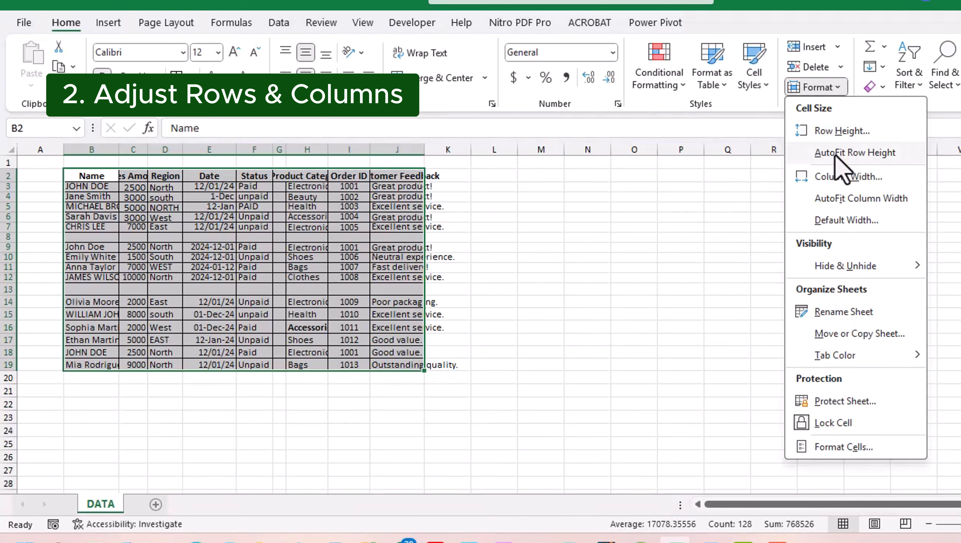
click(842, 154)
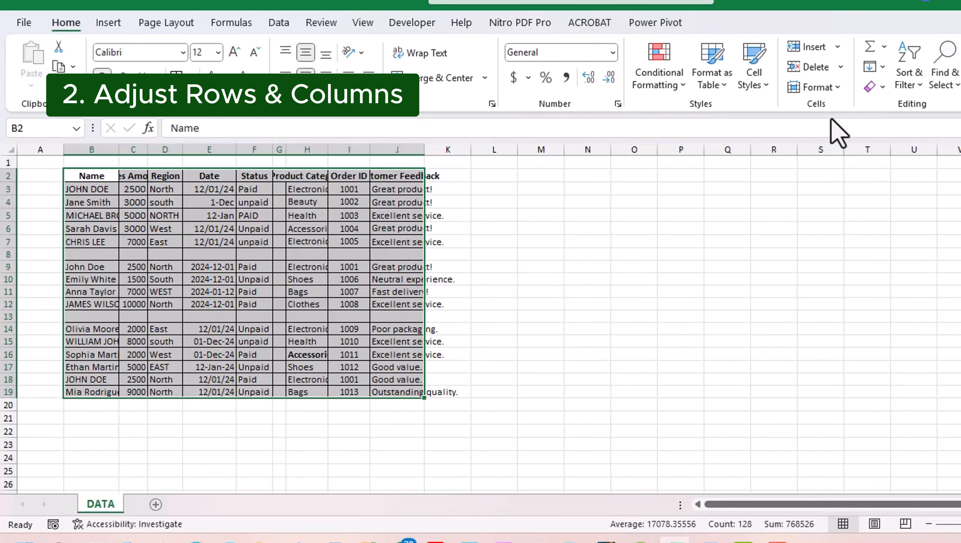
click(840, 92)
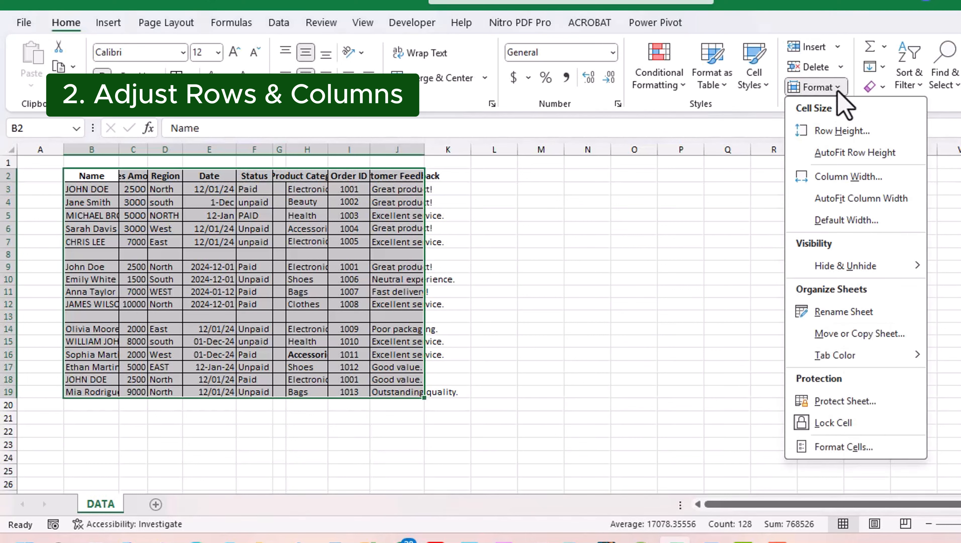
click(838, 207)
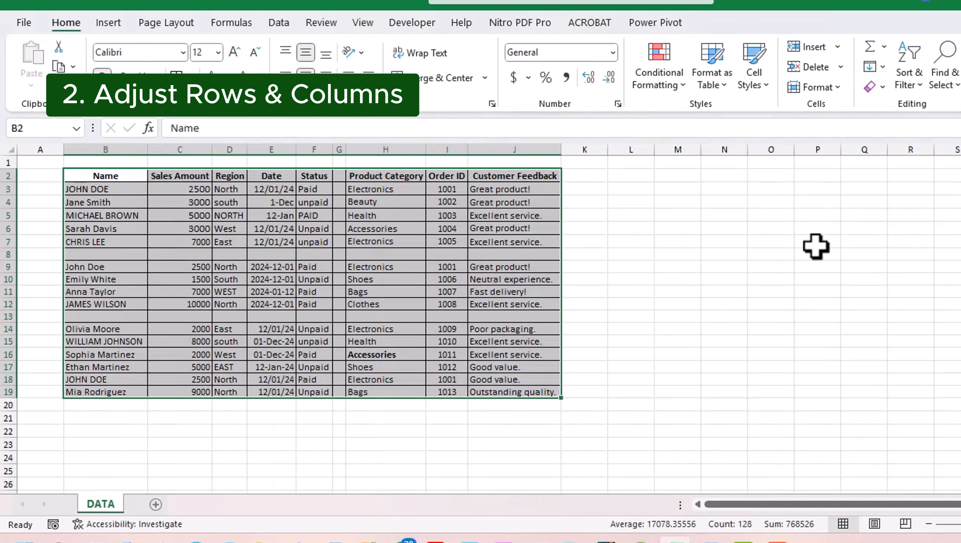
click(934, 356)
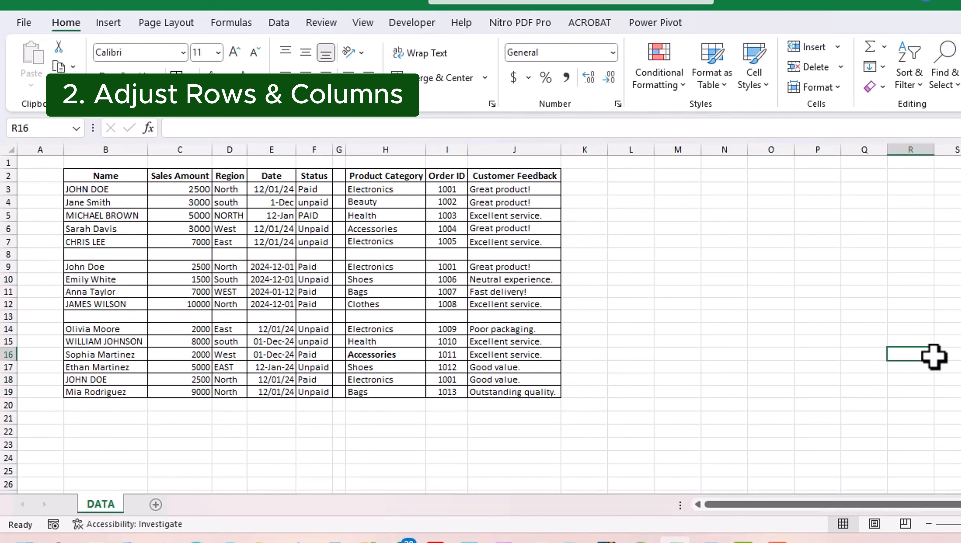
Step: Undo the last change, then AutoFit row heights and column widths with the Alt+H+O shortcuts
key(ctrl+z)
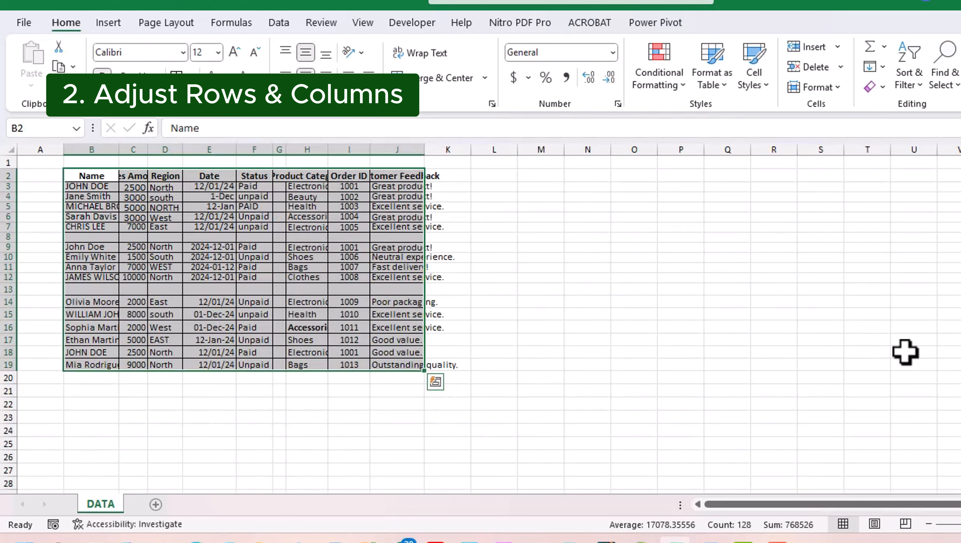
key(alt)
key(h)
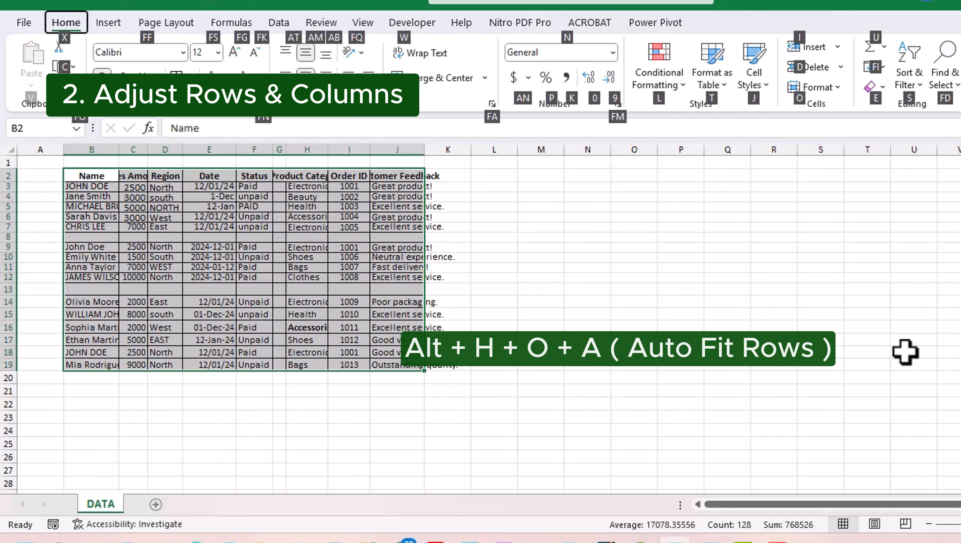
key(o)
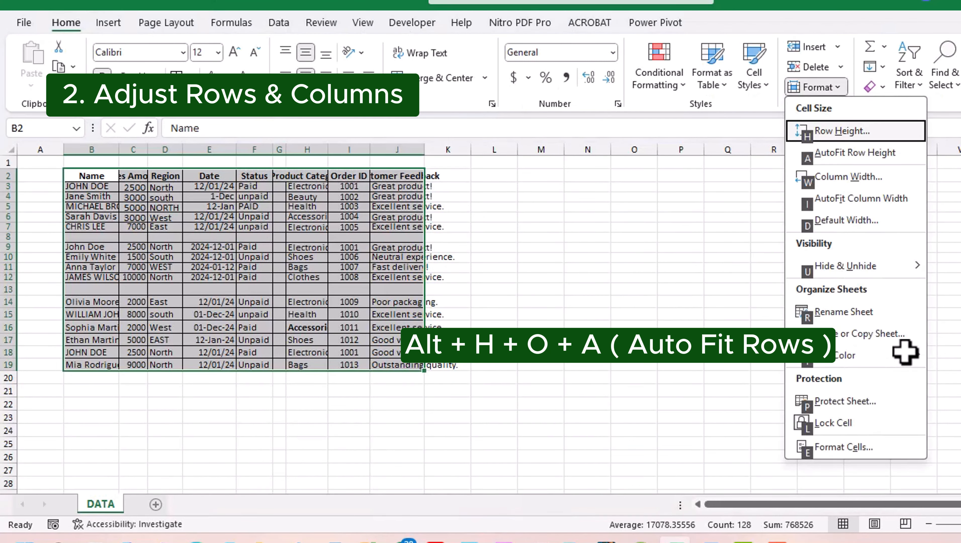
key(a)
key(alt)
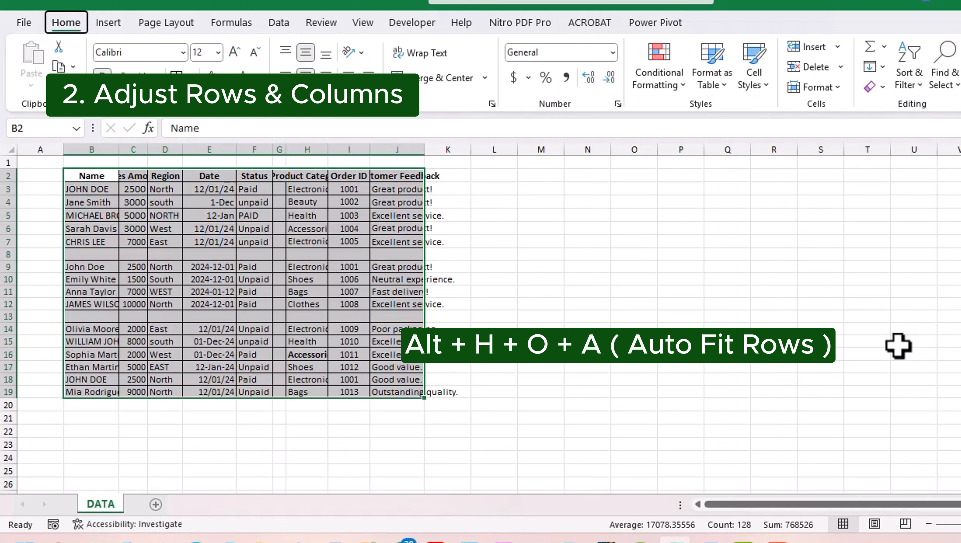
key(h)
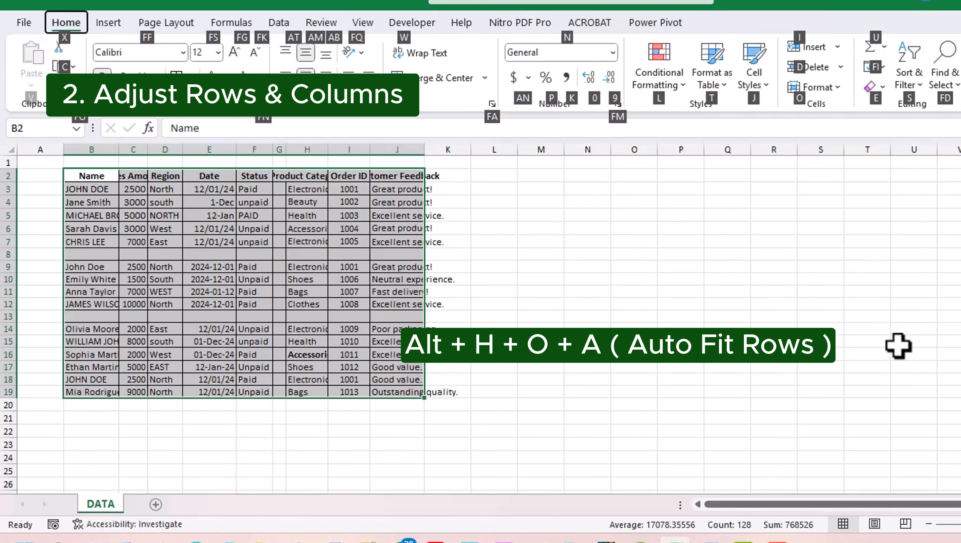
key(o)
key(i)
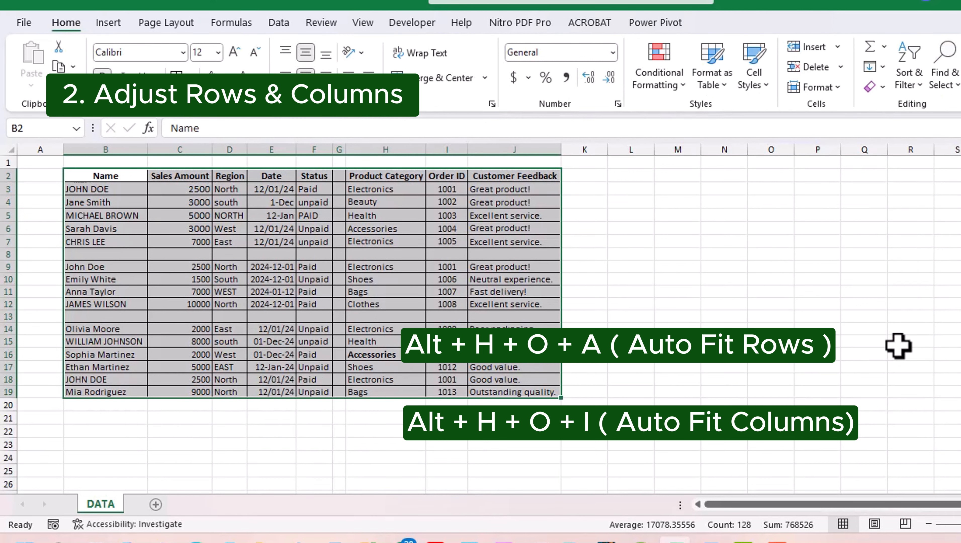
click(899, 346)
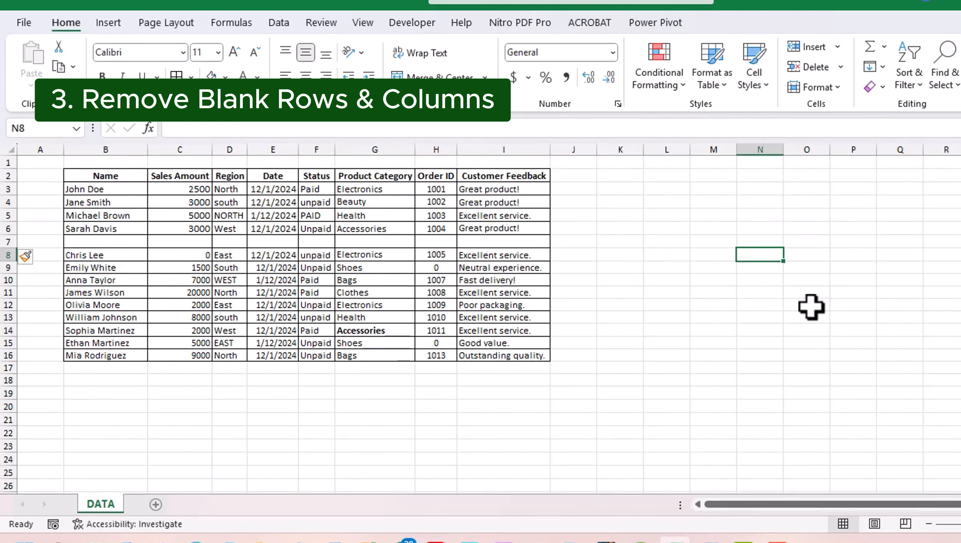
Step: Select the blank cells in the sales table using Go To Special > Blanks
drag(114, 176, 490, 348)
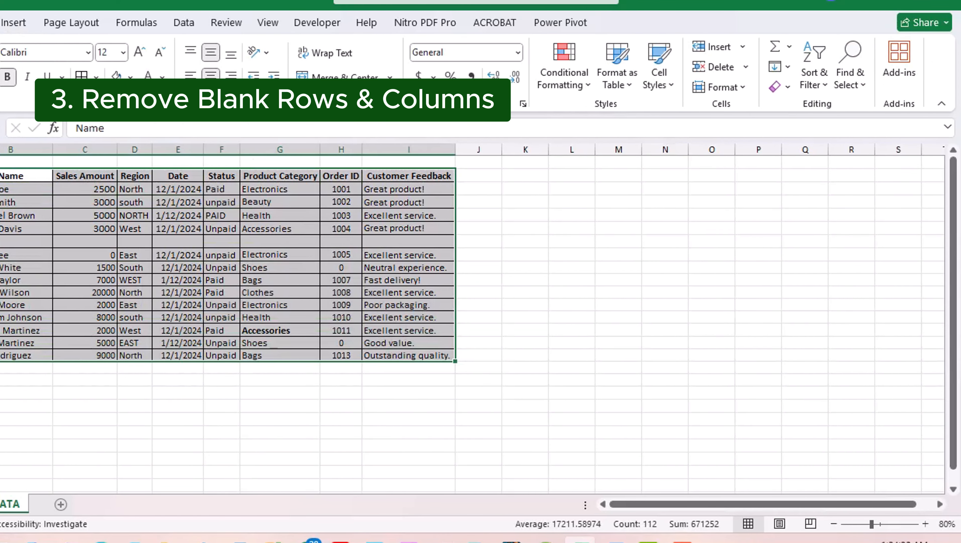
click(850, 85)
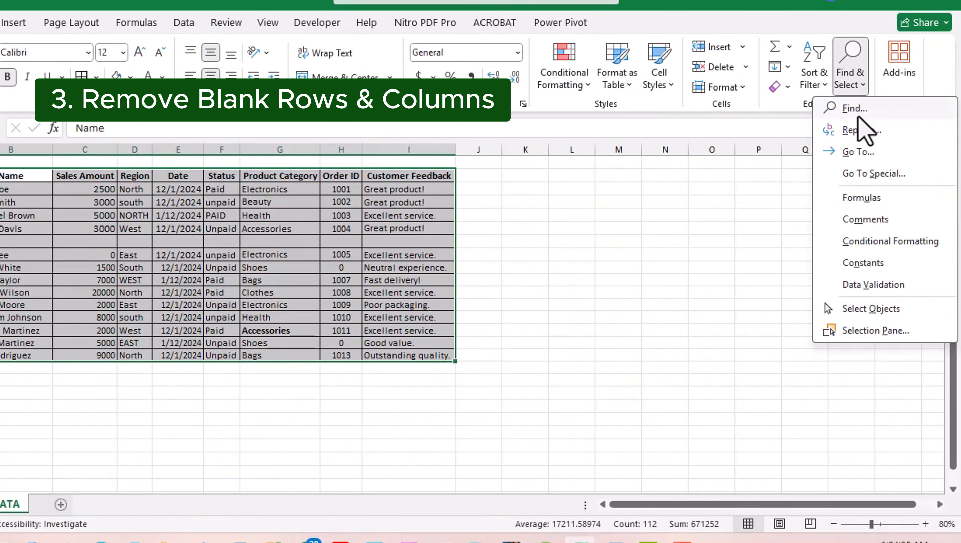
click(863, 175)
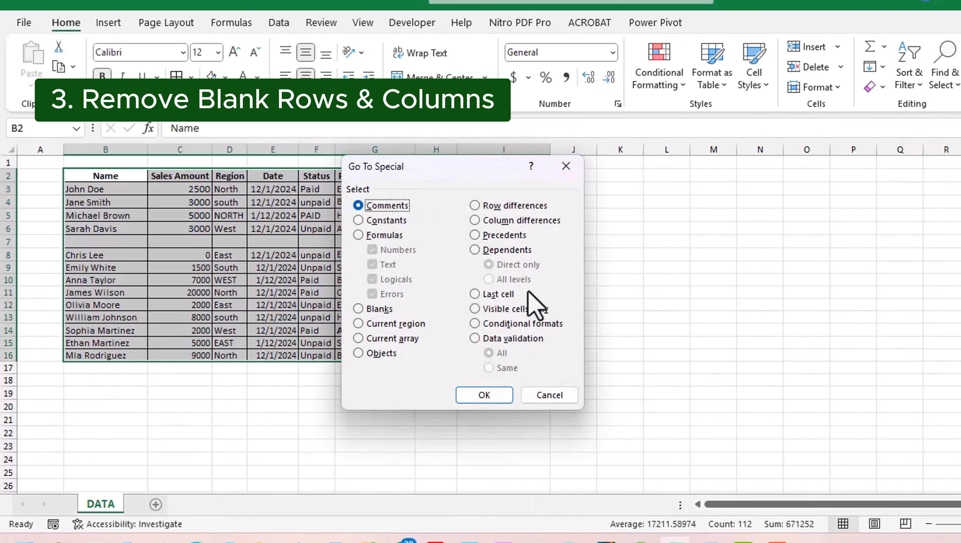
click(379, 309)
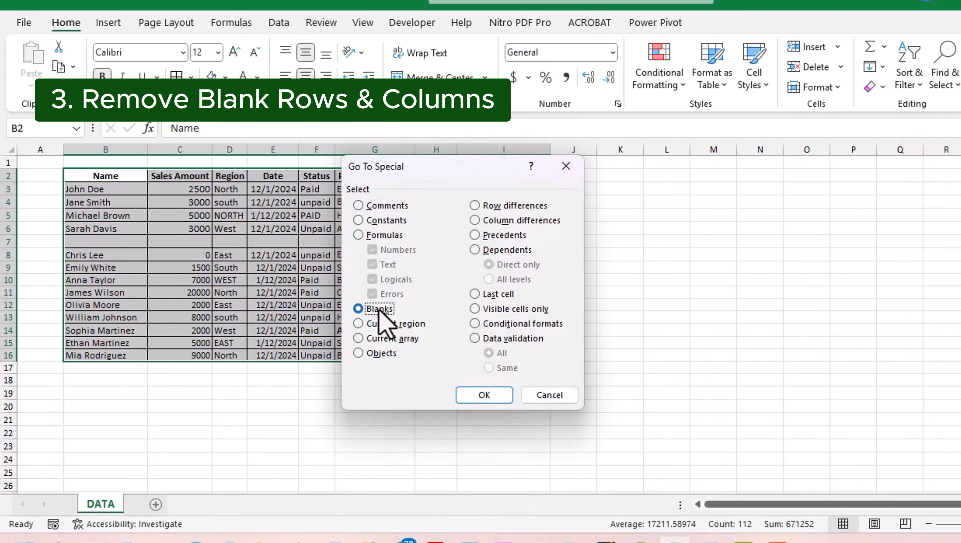
click(468, 396)
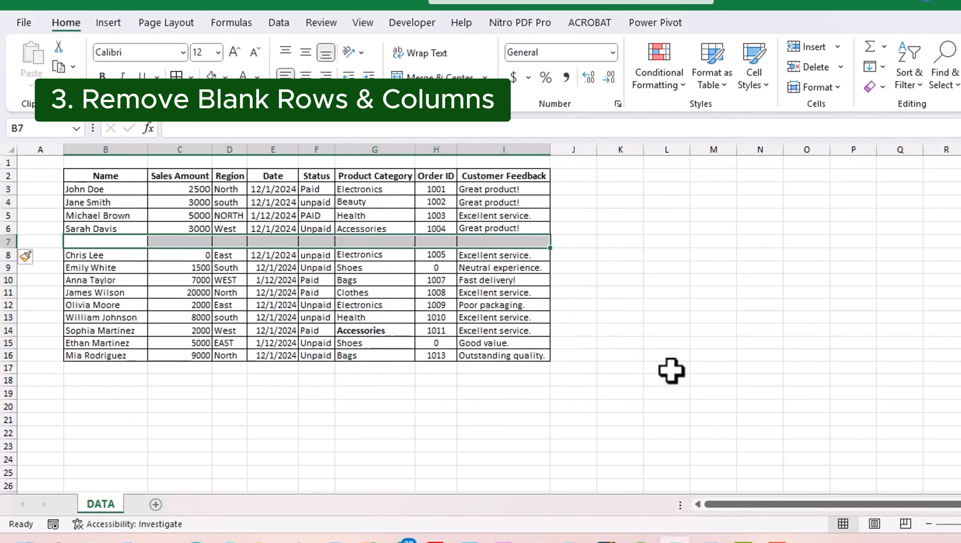
Step: Delete the entire blank row, then reselect the whole sales table
right_click(166, 242)
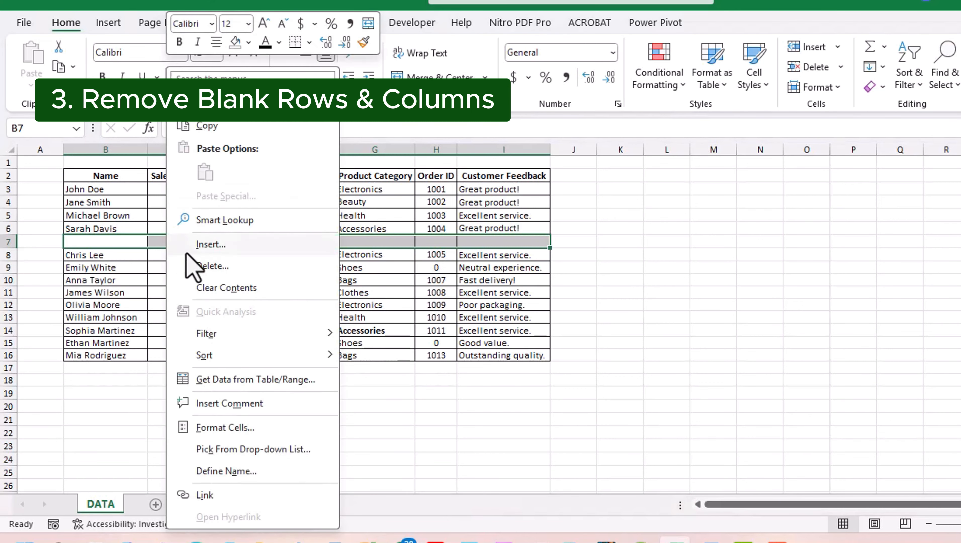
click(206, 266)
click(184, 295)
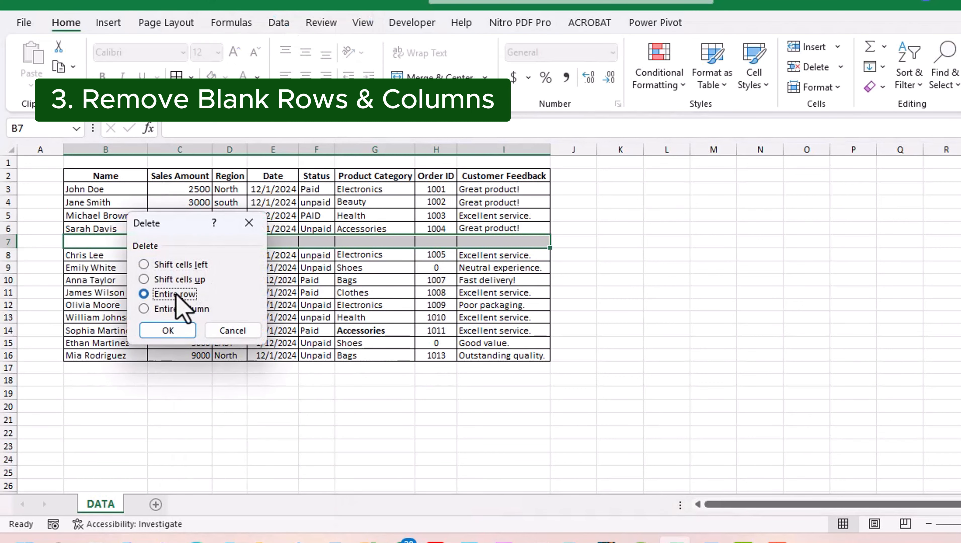
click(173, 331)
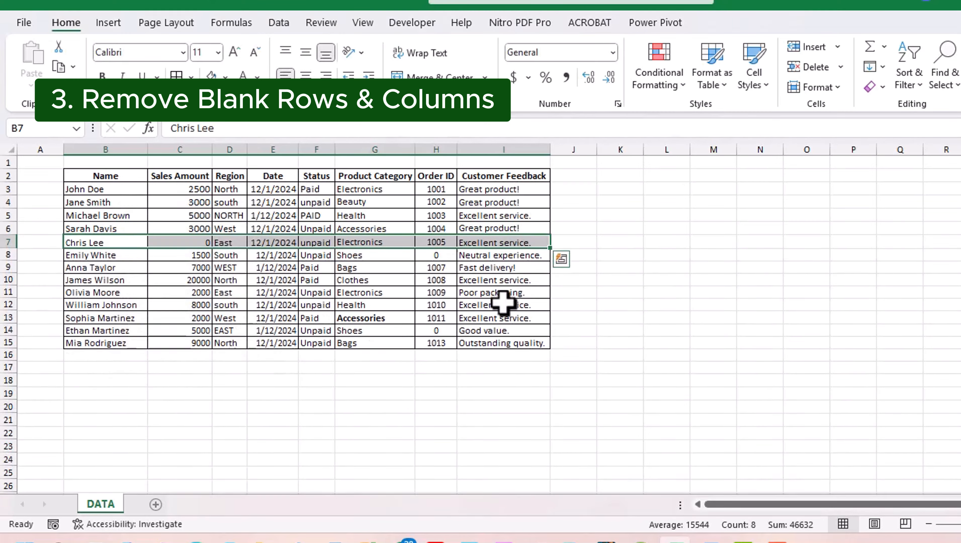
click(778, 308)
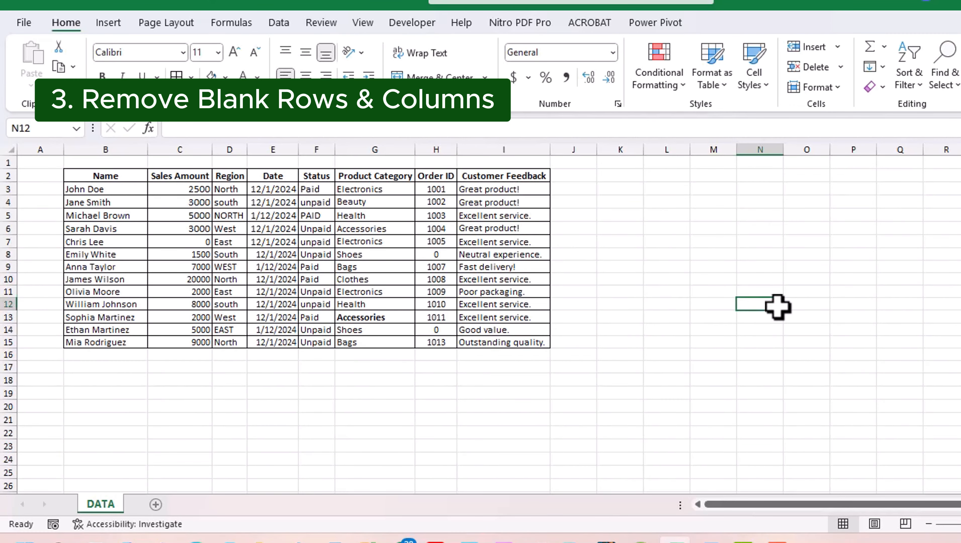
drag(95, 176, 568, 338)
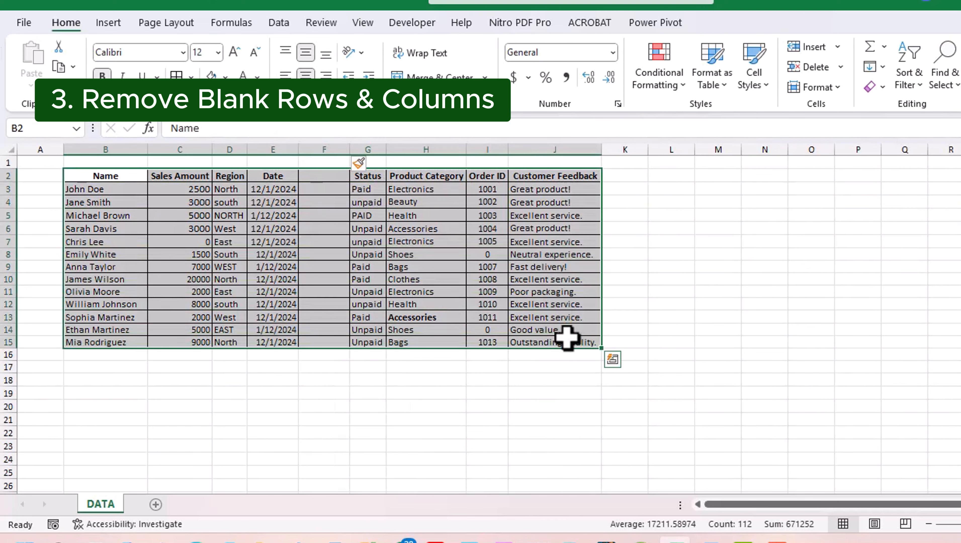
Step: Select the blank cells with Go To Special > Blanks and delete the entire column F
click(948, 85)
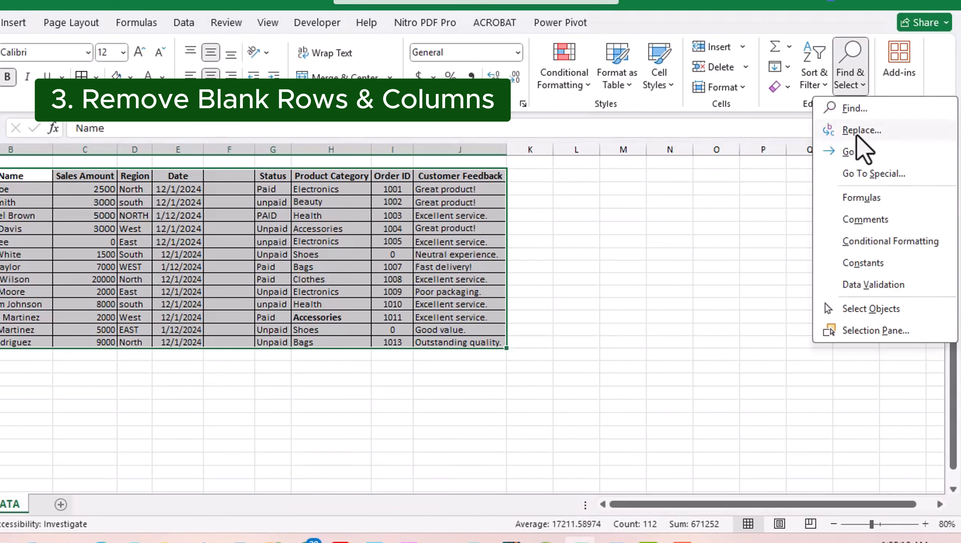
click(866, 174)
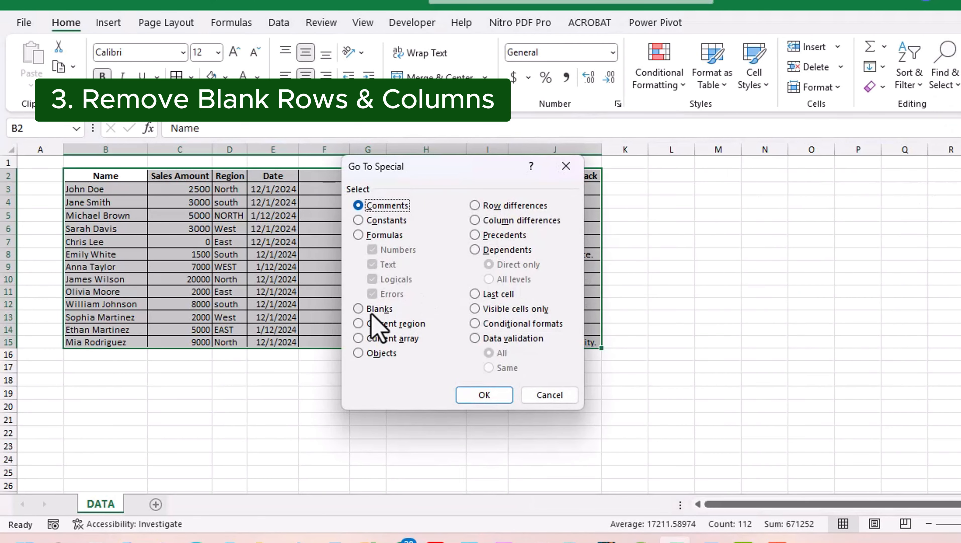
click(378, 309)
click(477, 397)
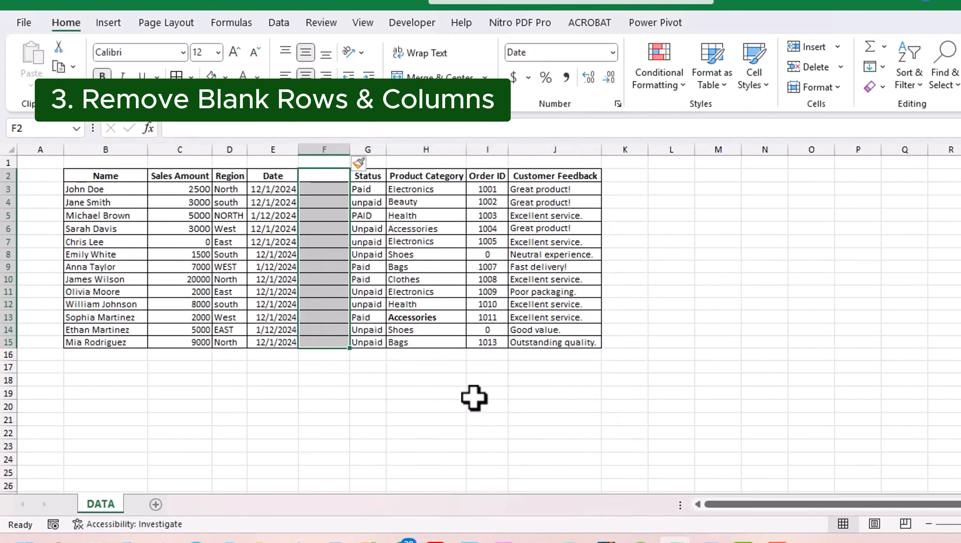
right_click(321, 223)
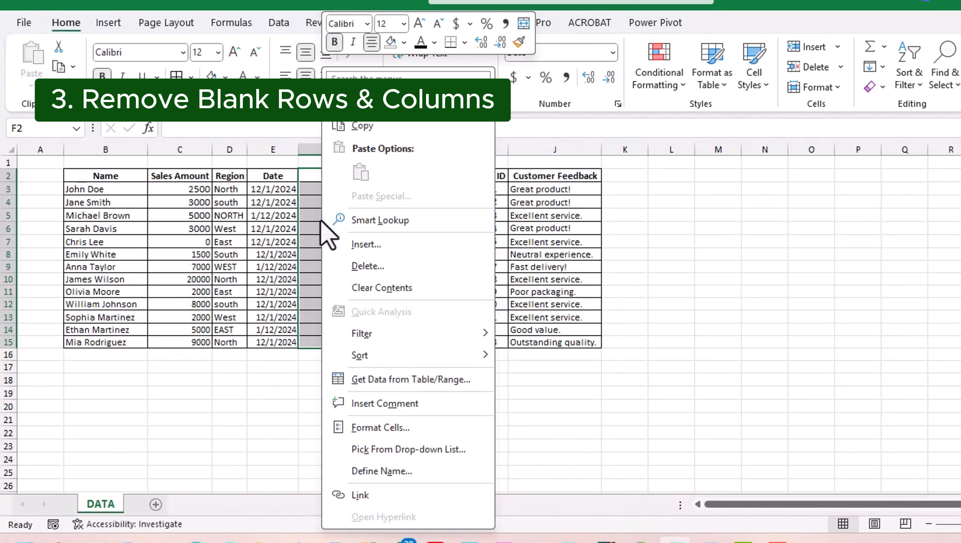
click(351, 266)
click(315, 313)
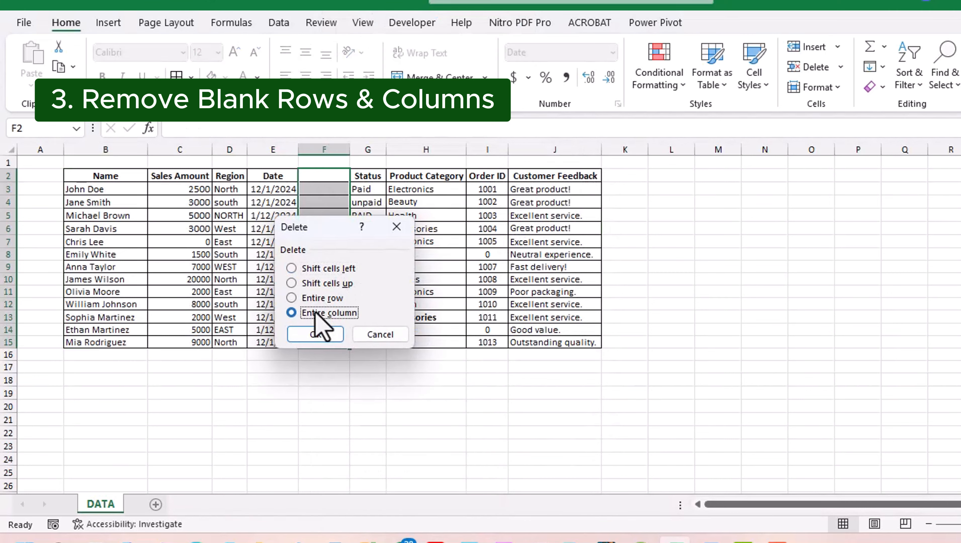
click(316, 334)
click(827, 340)
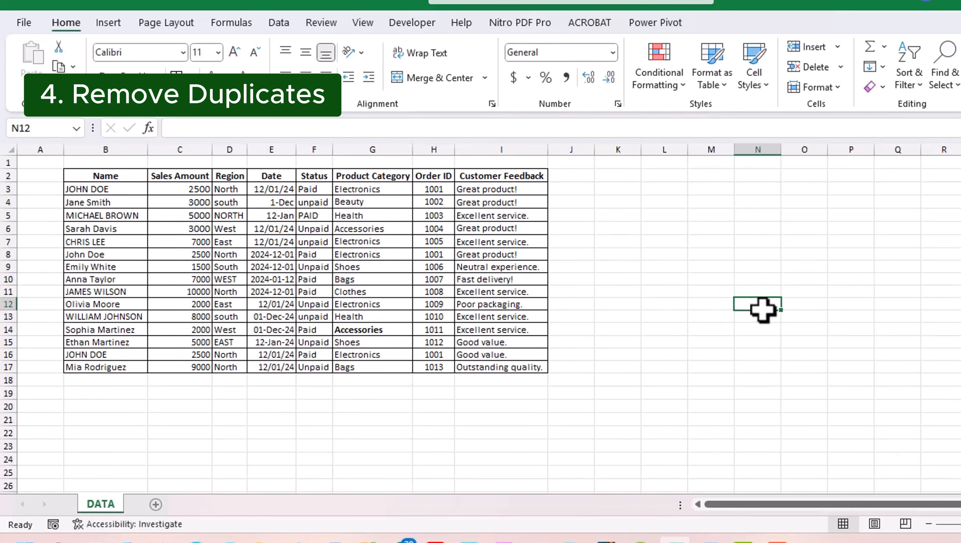
Step: Select B2:I17 and set up Remove Duplicates to compare only the Name column
drag(105, 175, 468, 367)
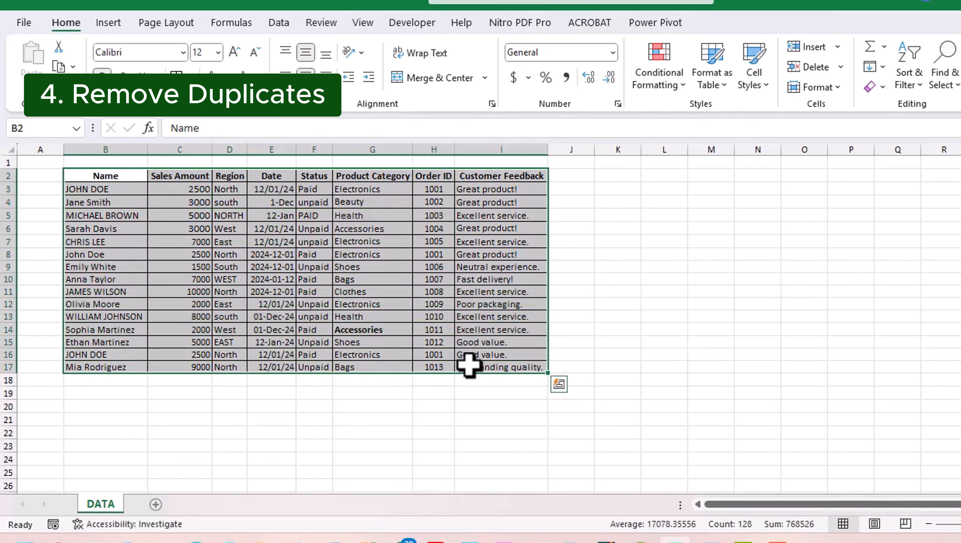
click(274, 23)
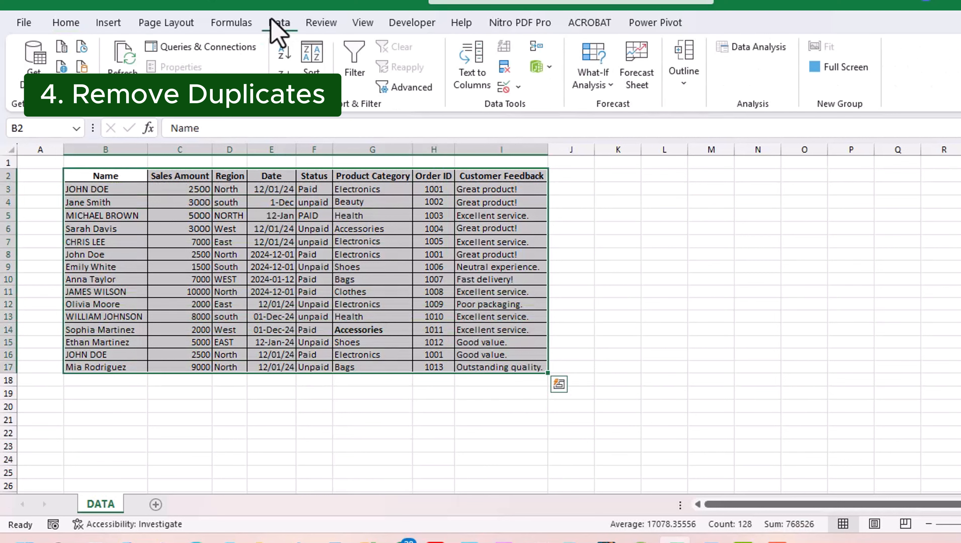
click(502, 71)
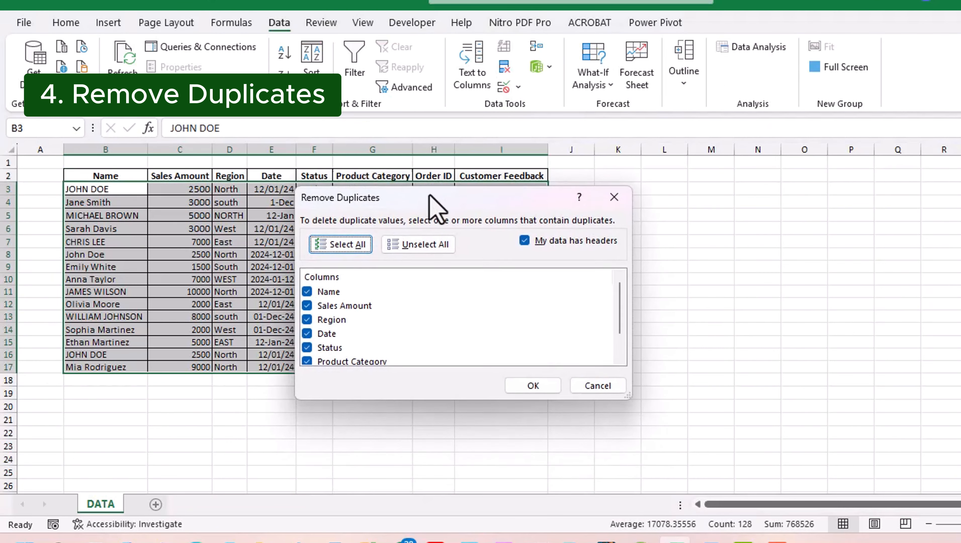
click(307, 292)
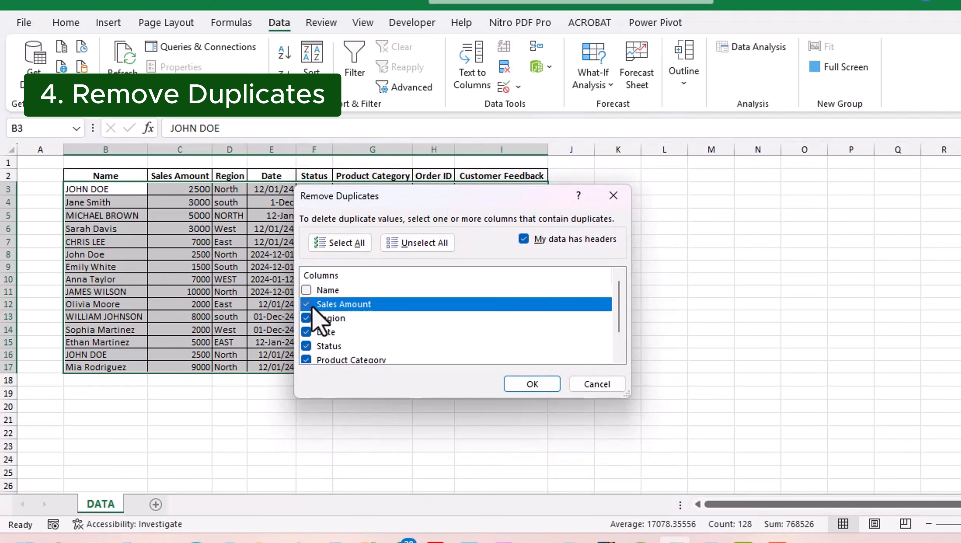
click(307, 318)
click(308, 332)
click(305, 358)
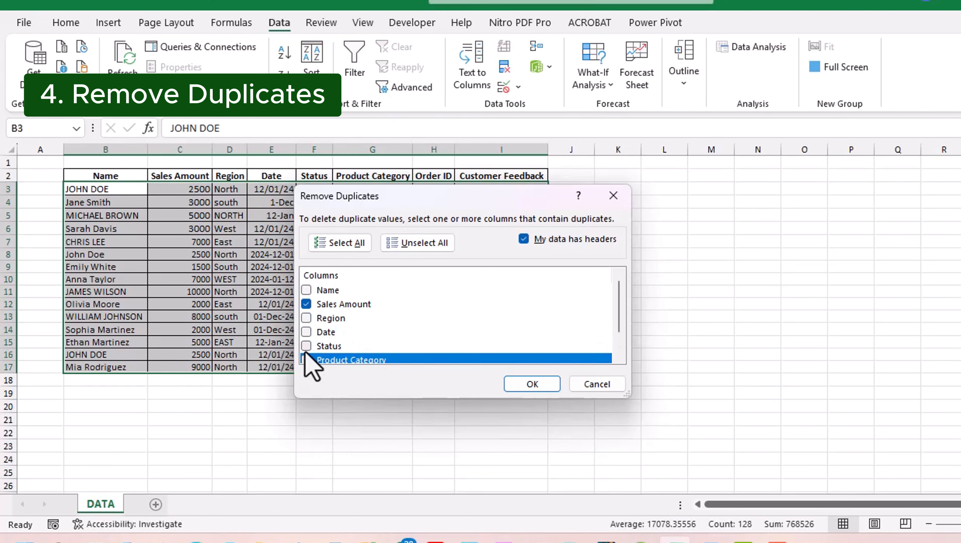
scroll(342, 318, down, 1)
click(306, 345)
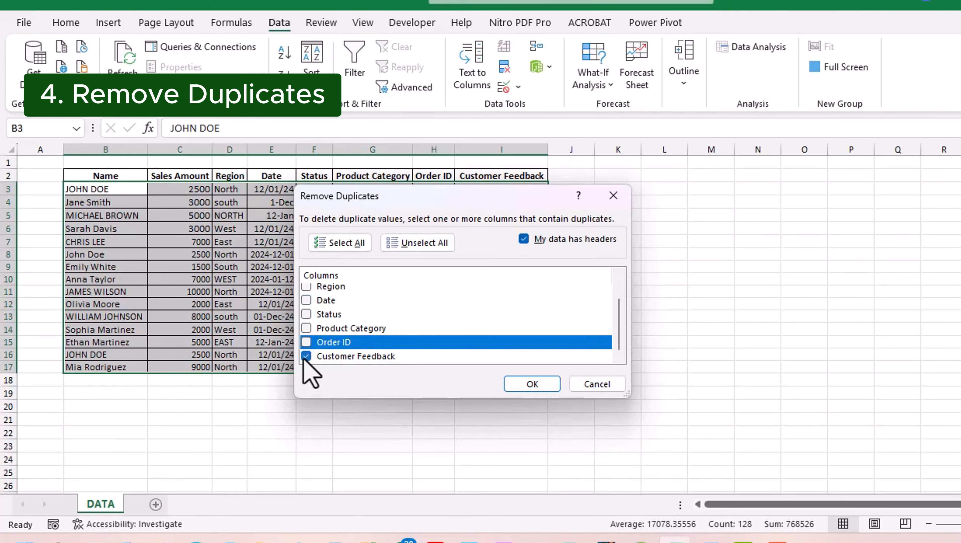
click(307, 356)
scroll(369, 307, up, 1)
click(322, 293)
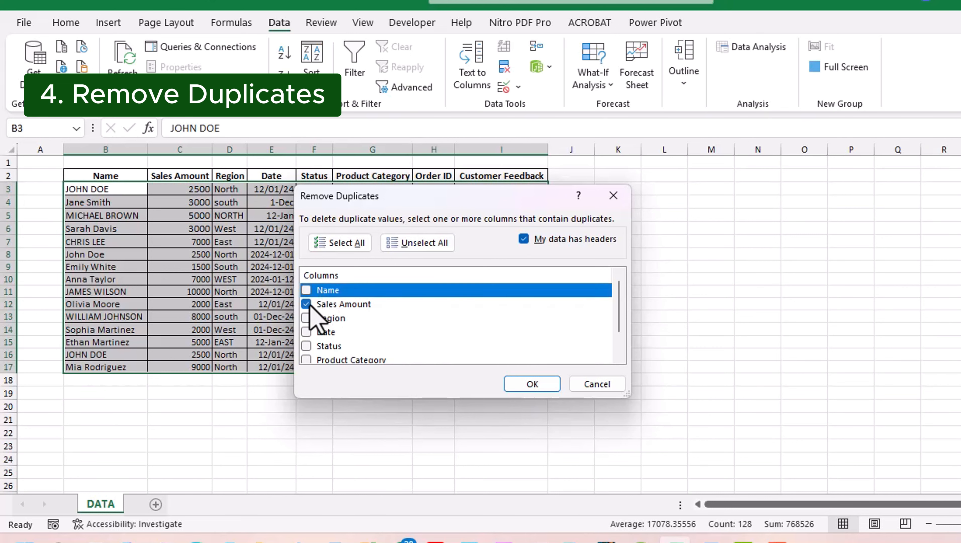
click(309, 304)
click(307, 292)
Step: Remove the two duplicate-name rows and dismiss the results message, leaving 13 entries
click(525, 385)
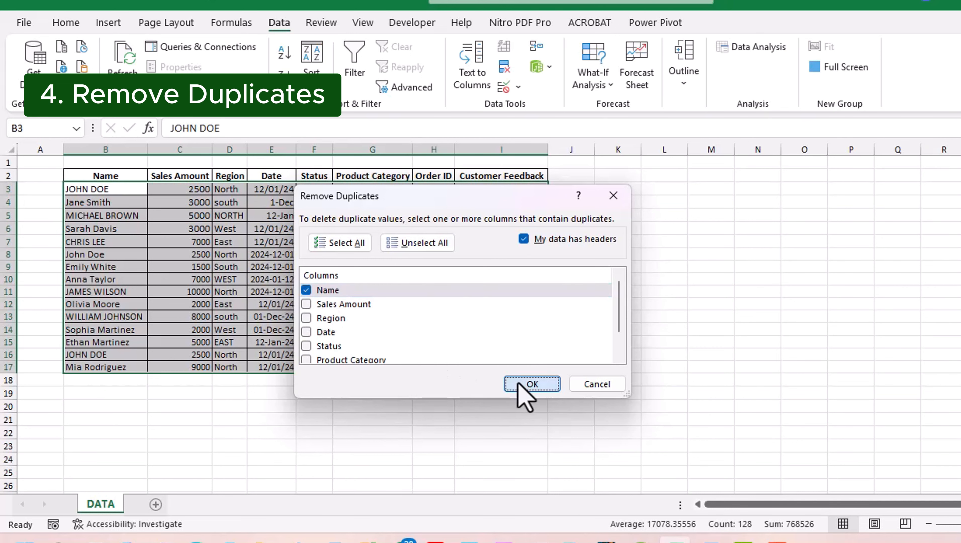
drag(444, 241, 400, 228)
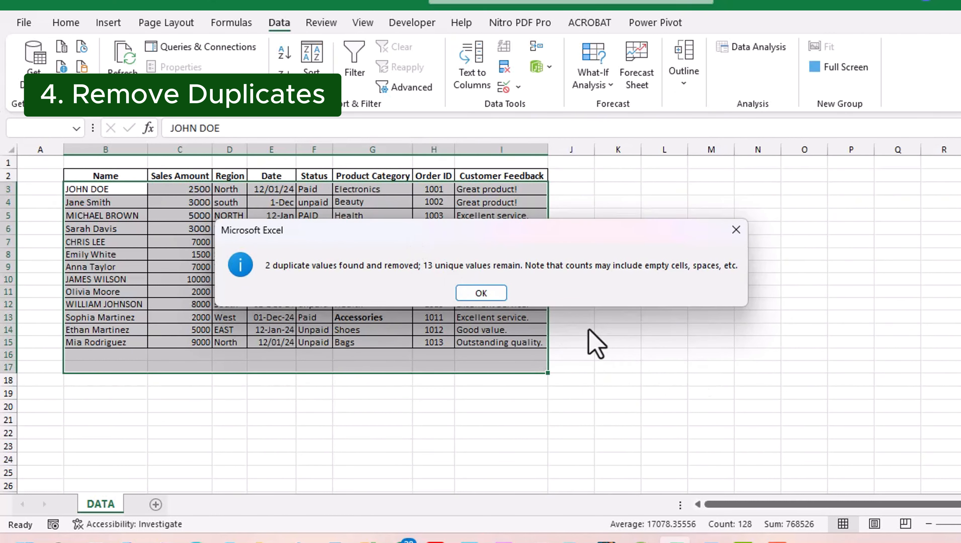
click(483, 294)
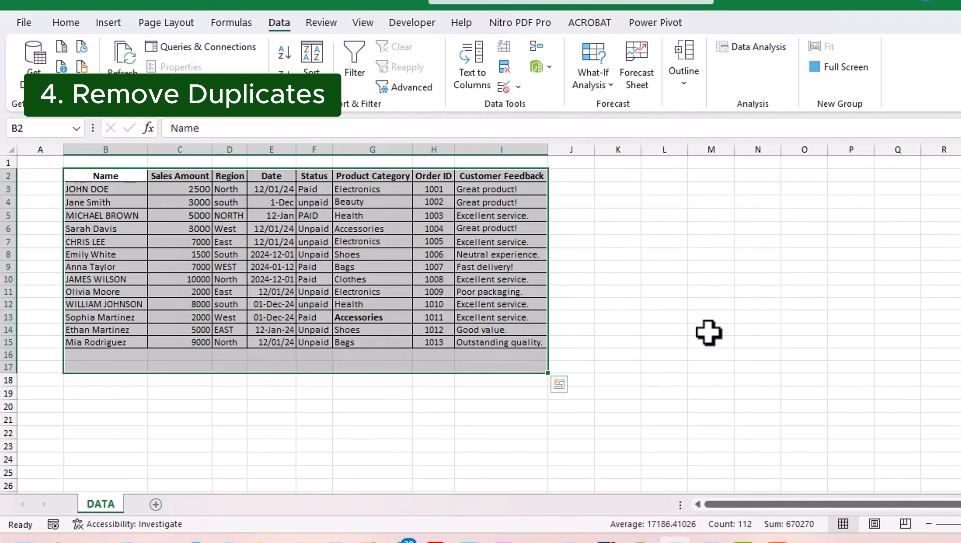
click(755, 340)
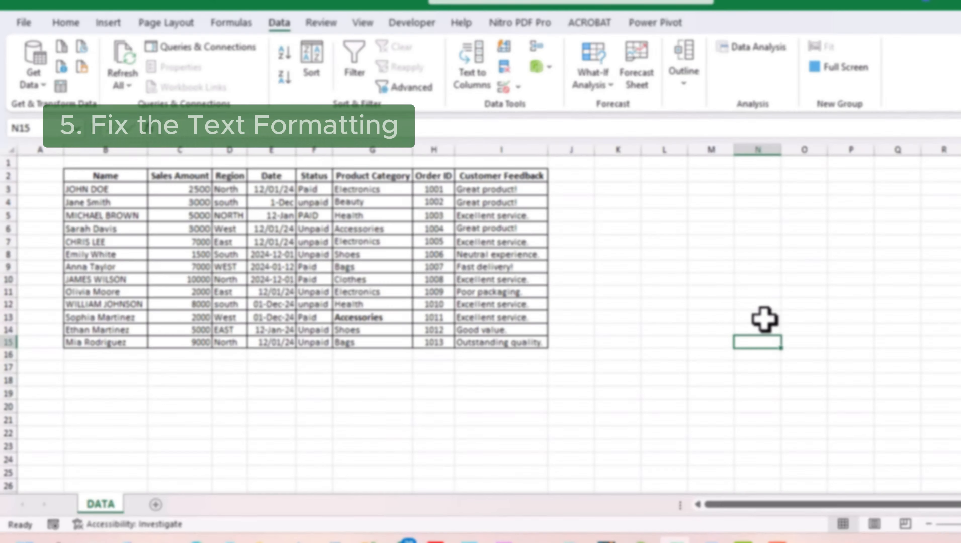
click(896, 367)
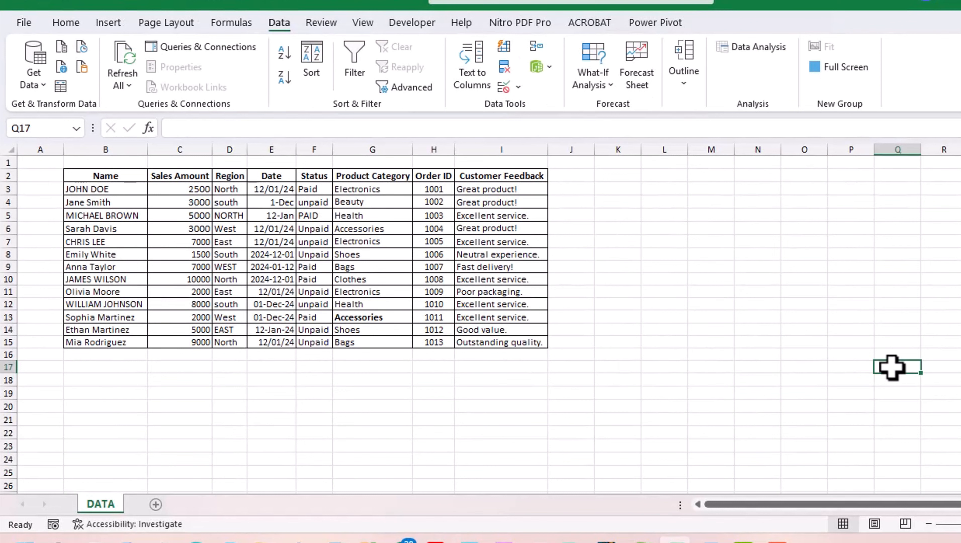
Step: Insert a new column C and enter =PROPER(B3) in C3
key(ctrl+shift+plus)
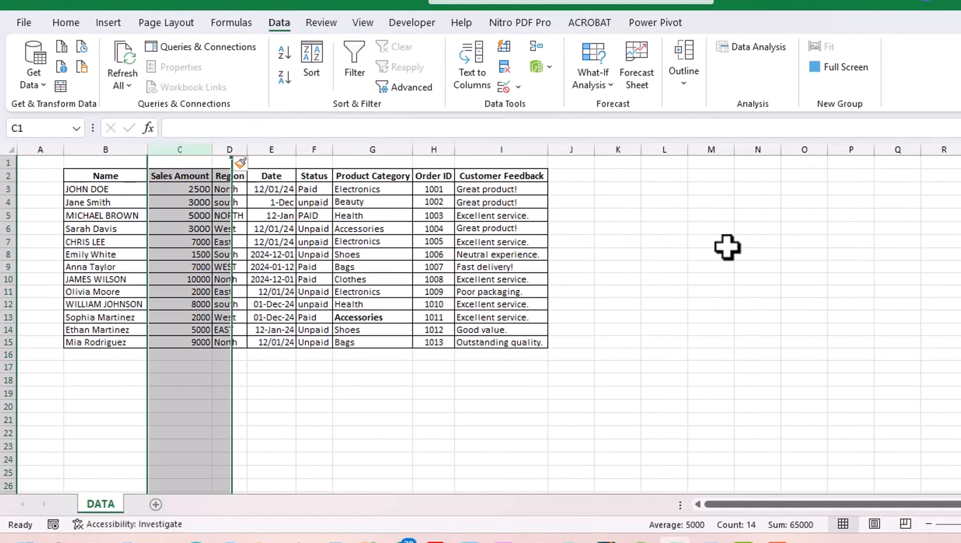
click(814, 255)
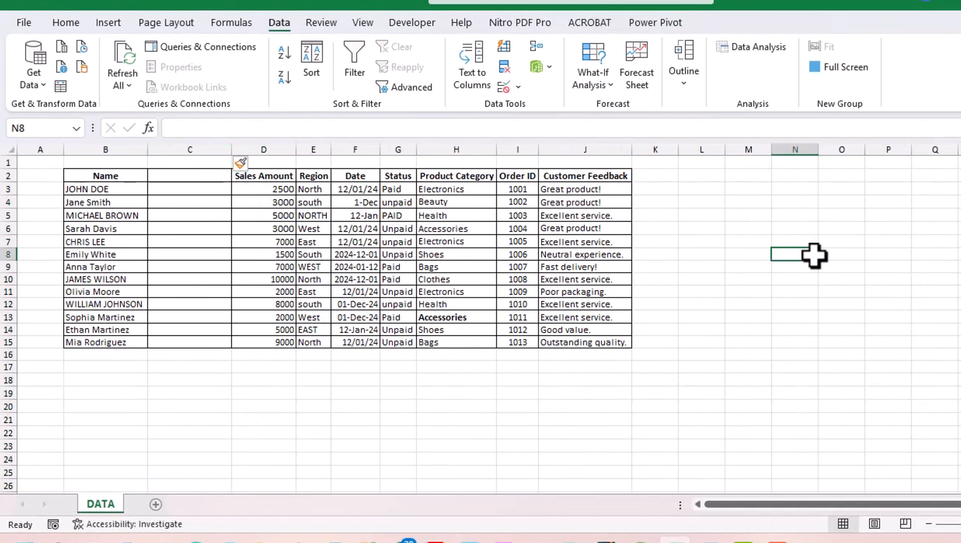
click(216, 190)
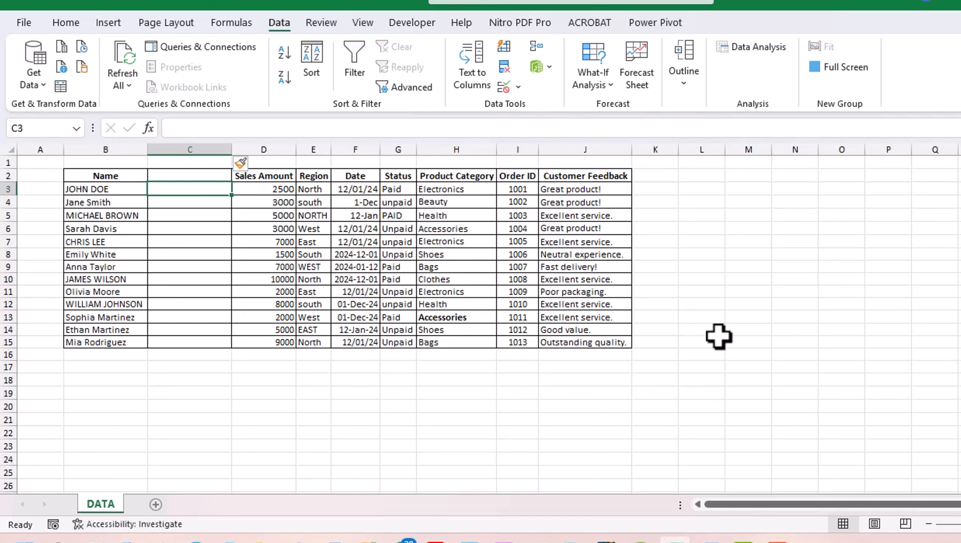
text(=pr)
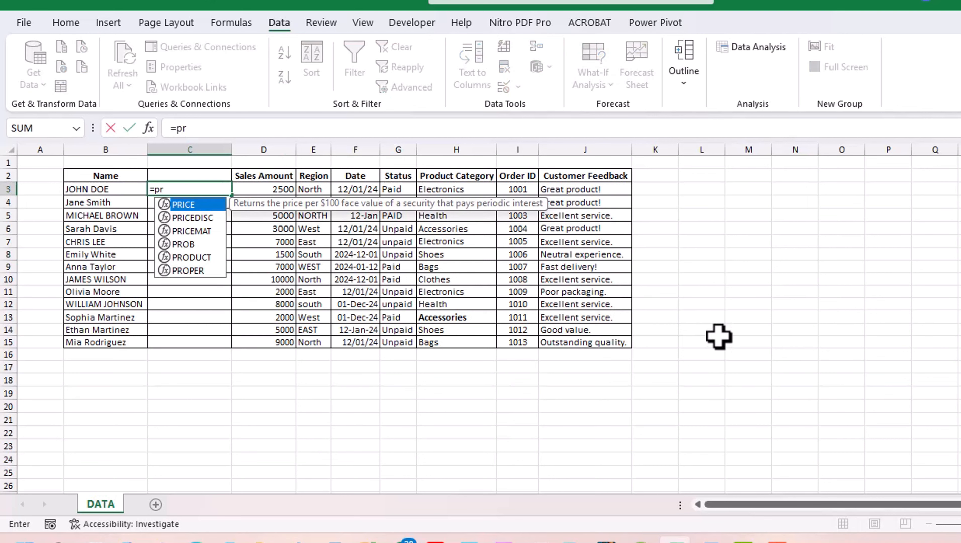
double_click(180, 271)
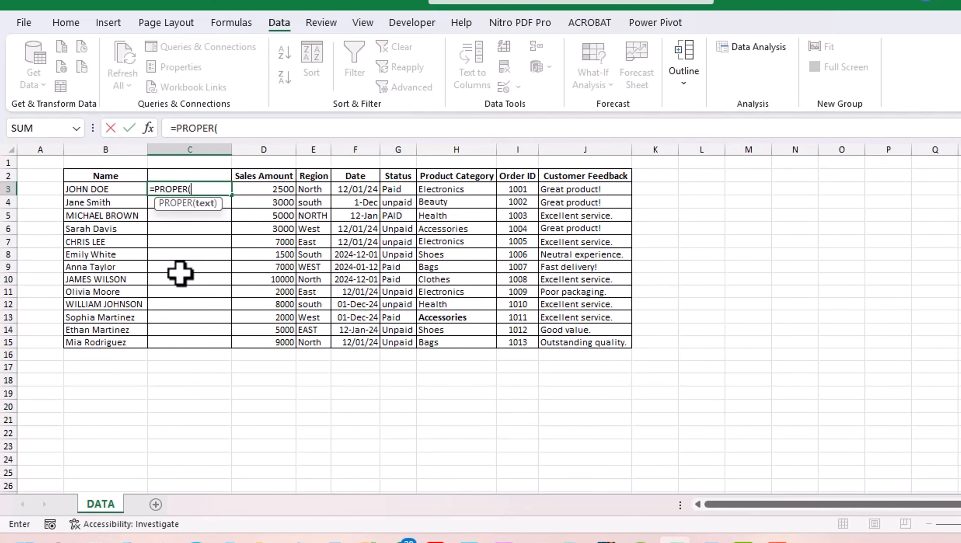
click(126, 189)
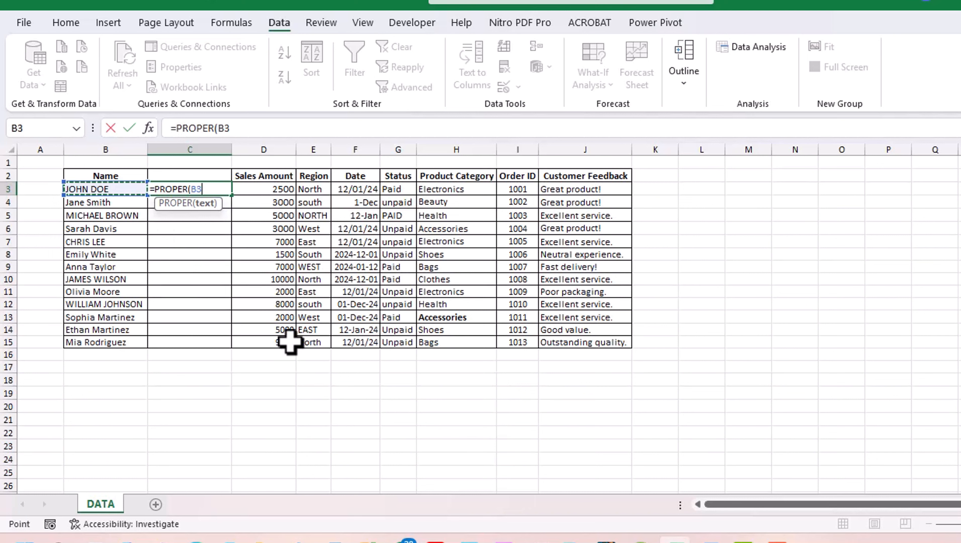
key(Tab)
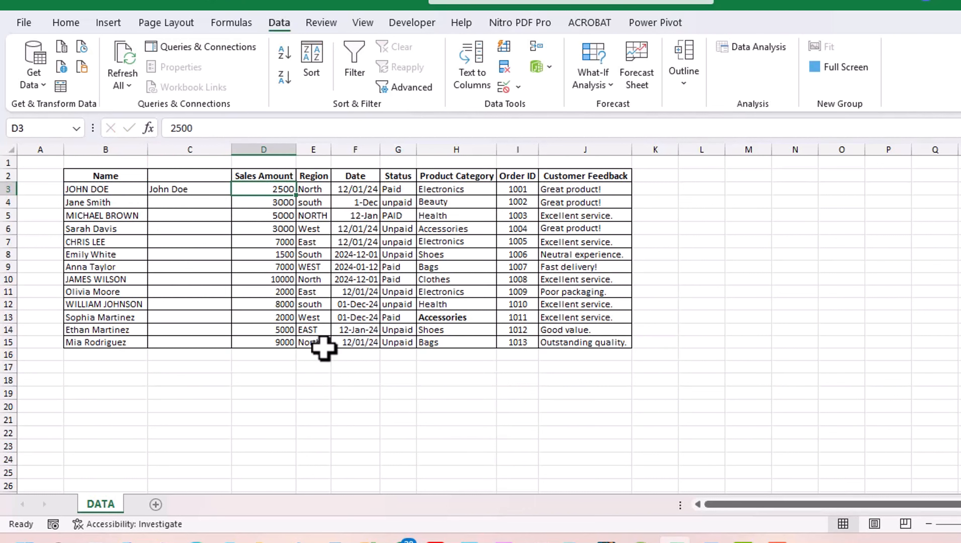
Step: Fill the PROPER formula down to C15 and copy the 13 proper-case names in C3:C15
click(202, 189)
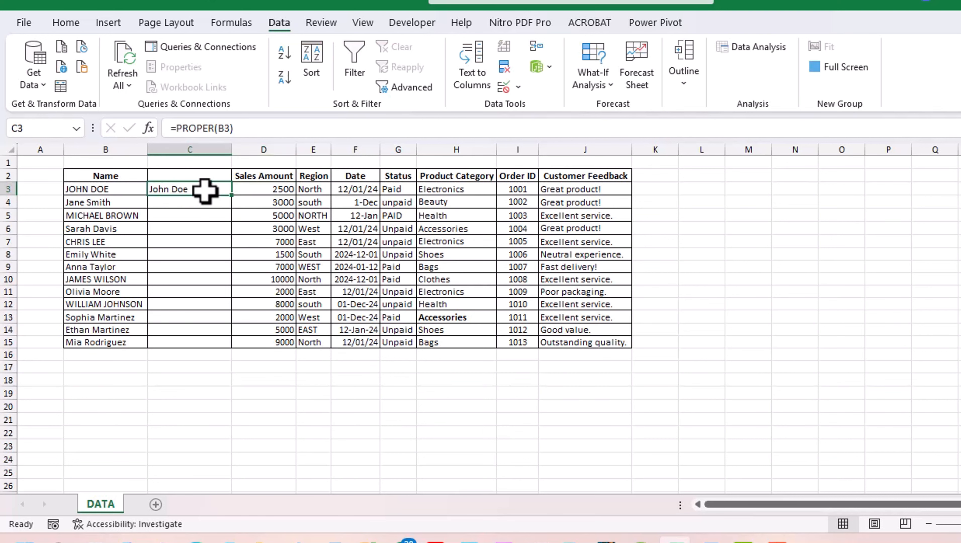
drag(232, 193, 221, 347)
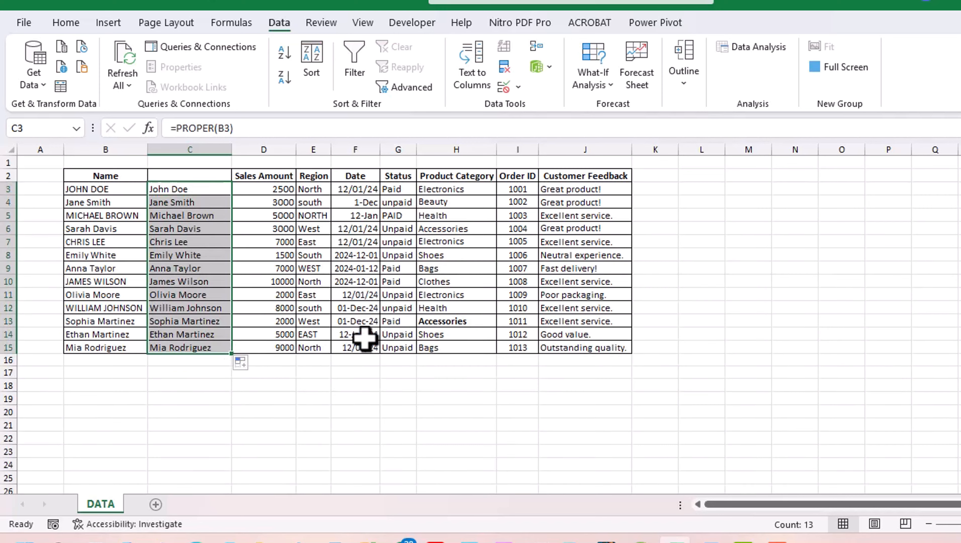
click(798, 317)
click(214, 192)
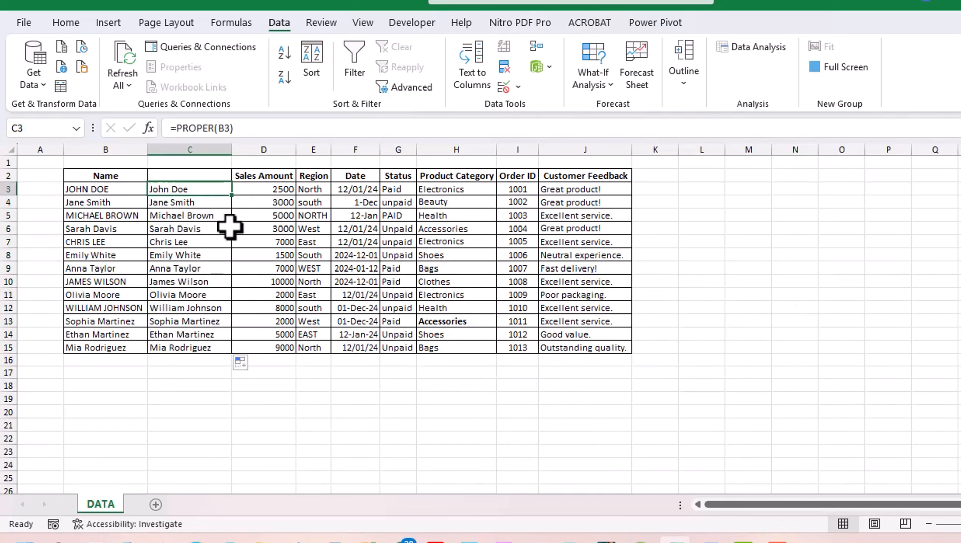
key(ctrl+shift+Down)
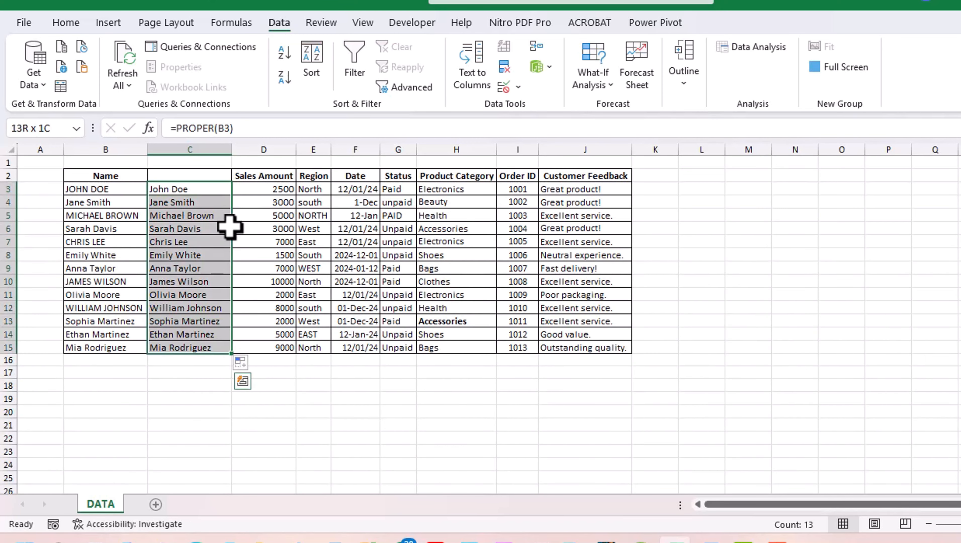
key(ctrl+c)
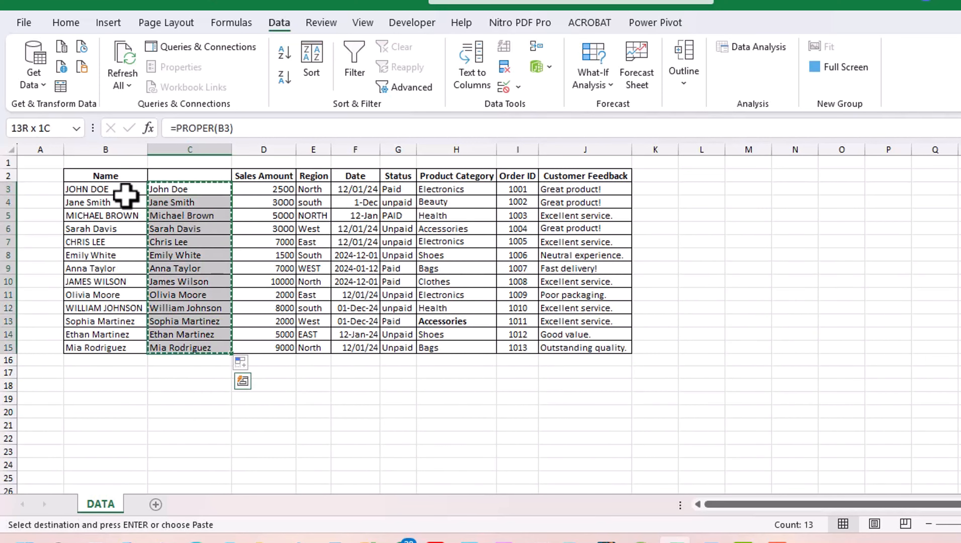